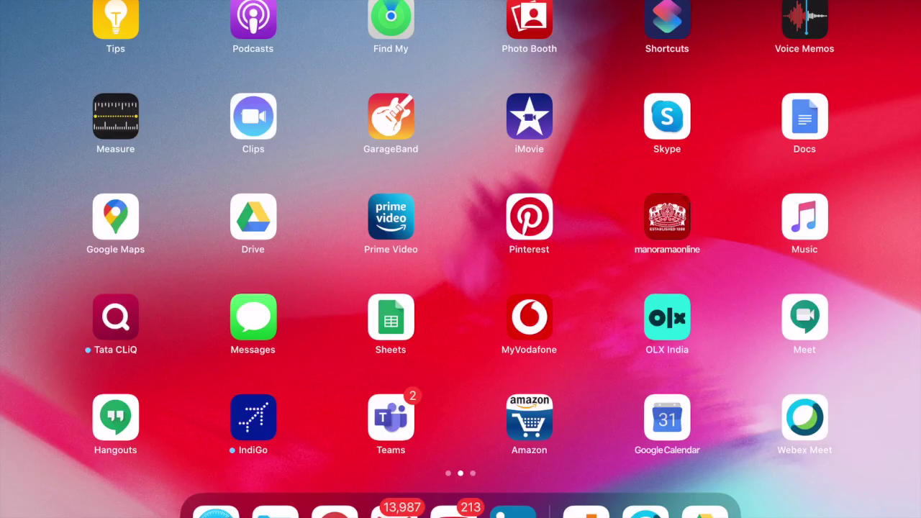
# Swipe to the next Home Screen page and launch the Jamboard app.
pyautogui.moveTo(648, 260); pyautogui.dragTo(216, 259)
pyautogui.click(530, 20)
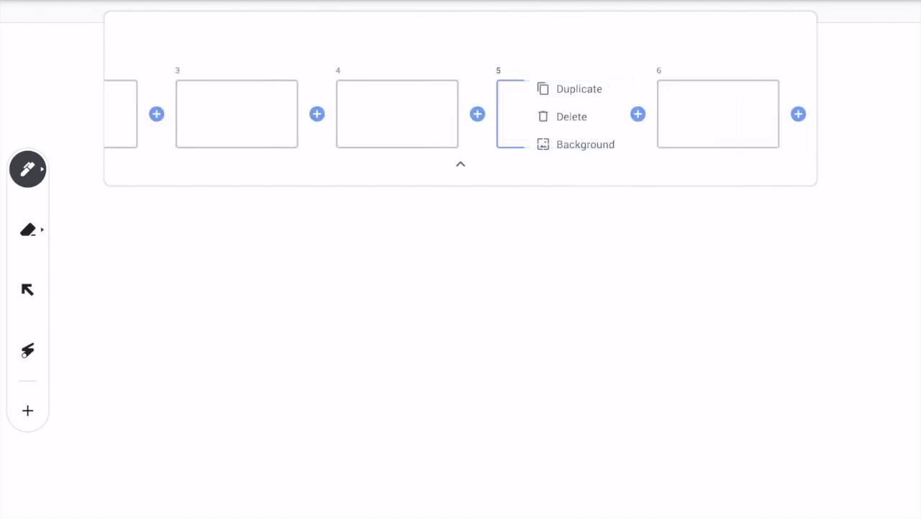
# Delete blank frame 5 from the jam and bring up frame 4's options.
pyautogui.click(572, 114)
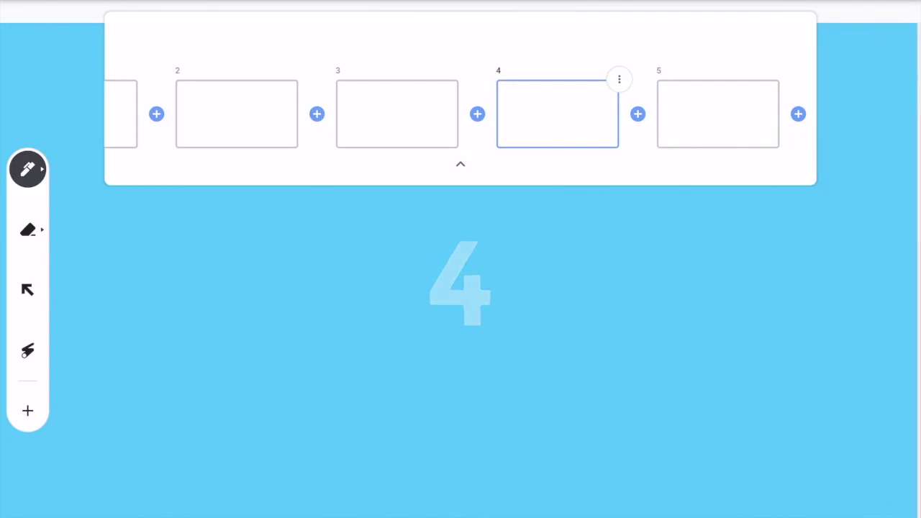
pyautogui.click(619, 79)
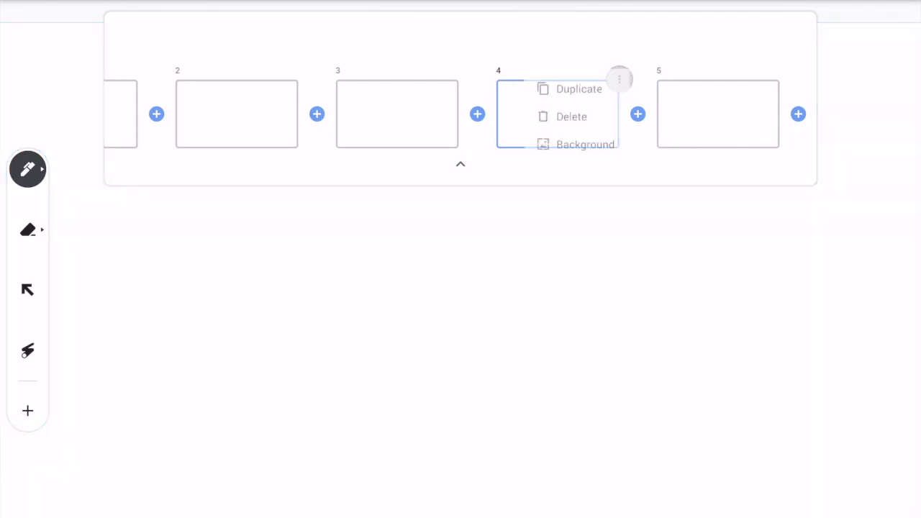
# Write hello in cyan pen on frame 4.
pyautogui.press('Escape')
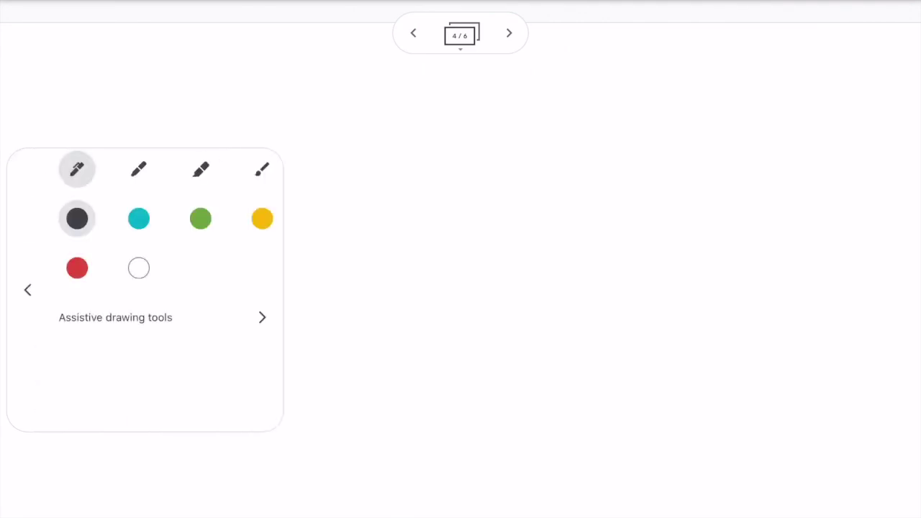
pyautogui.click(138, 218)
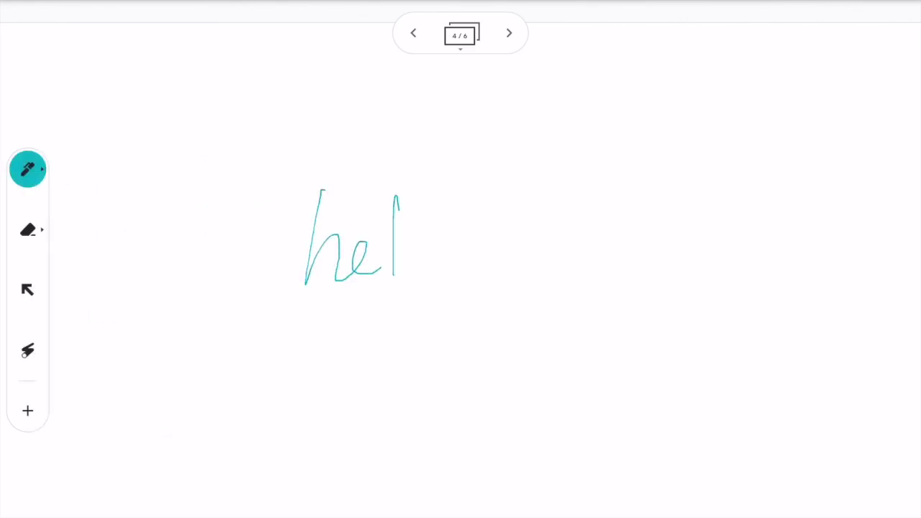
pyautogui.moveTo(431, 240); pyautogui.dragTo(440, 249)
# With the second pen style in red, circle the cyan hello and add a circled red hello.
pyautogui.click(28, 169)
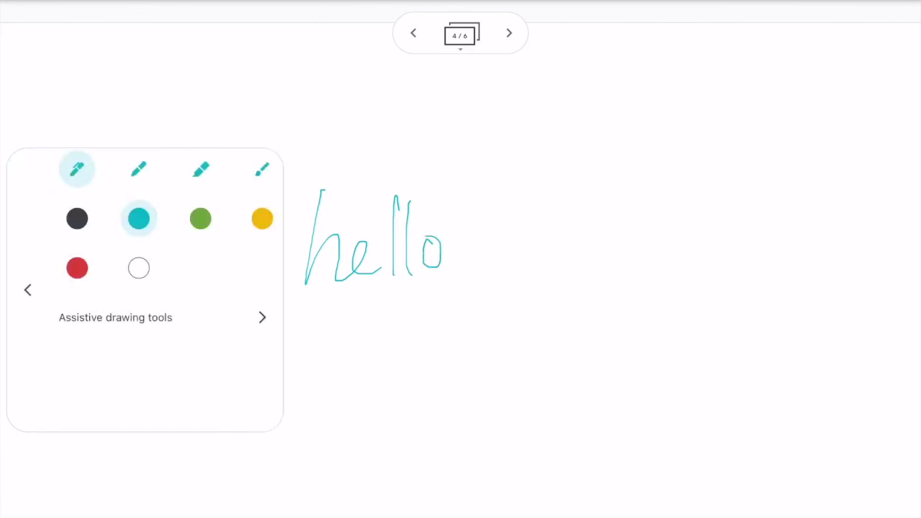
pyautogui.click(139, 169)
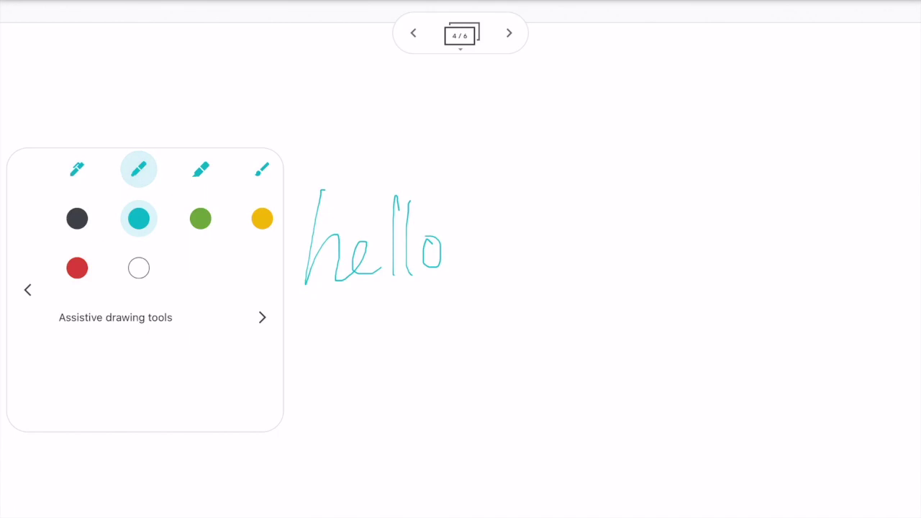
pyautogui.click(77, 268)
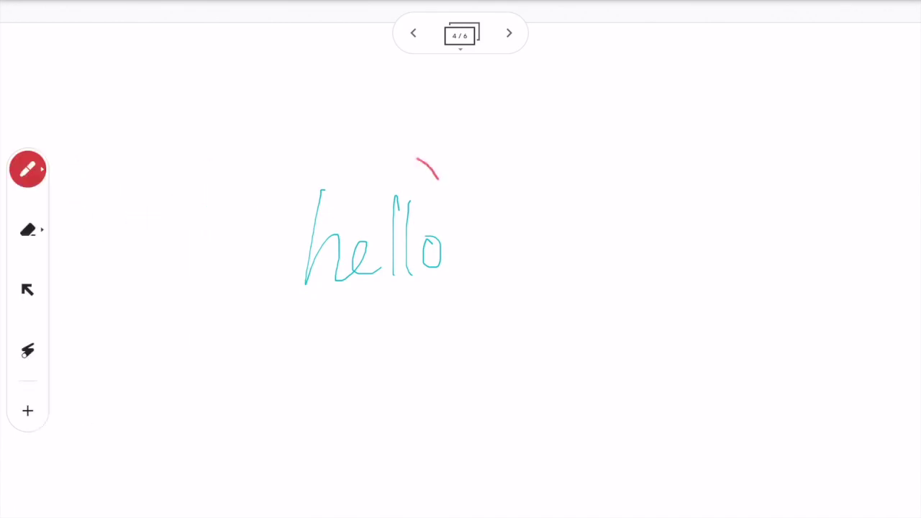
pyautogui.moveTo(417, 158); pyautogui.dragTo(421, 174)
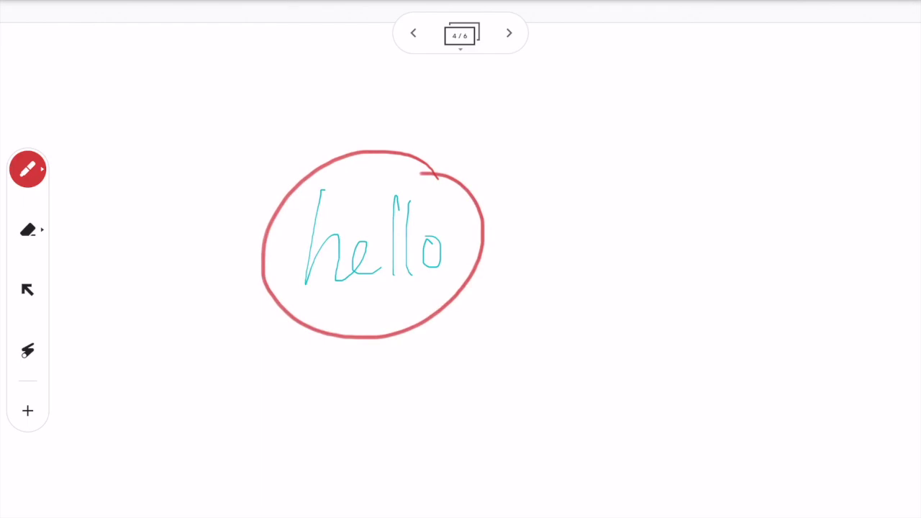
pyautogui.moveTo(584, 327)
pyautogui.mouseDown()
pyautogui.moveTo(582, 443)
pyautogui.moveTo(551, 288)
pyautogui.mouseUp()
# Sweep a faint pink brush loop around both greetings.
pyautogui.click(27, 169)
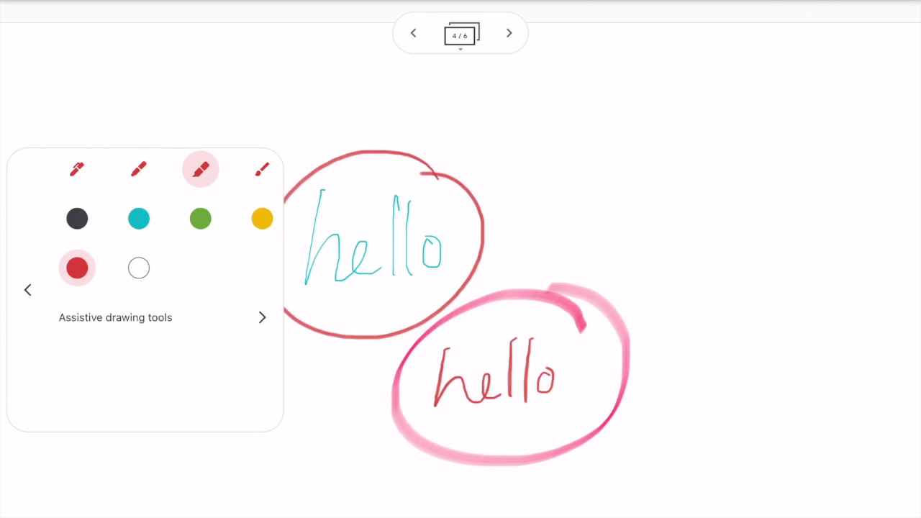
pyautogui.click(262, 169)
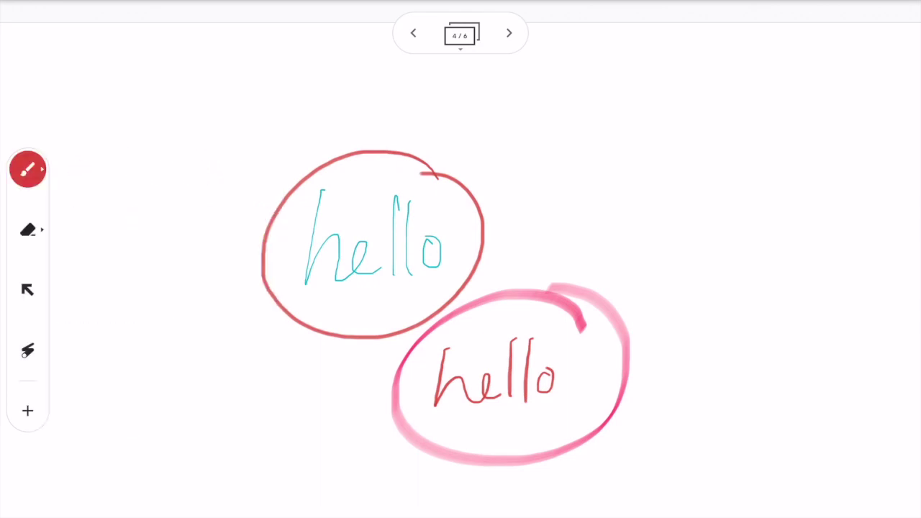
pyautogui.moveTo(552, 213)
pyautogui.mouseDown()
pyautogui.moveTo(678, 242)
pyautogui.moveTo(703, 415)
pyautogui.moveTo(473, 504)
pyautogui.moveTo(160, 337)
pyautogui.moveTo(360, 95)
pyautogui.moveTo(688, 89)
pyautogui.moveTo(723, 255)
pyautogui.mouseUp()
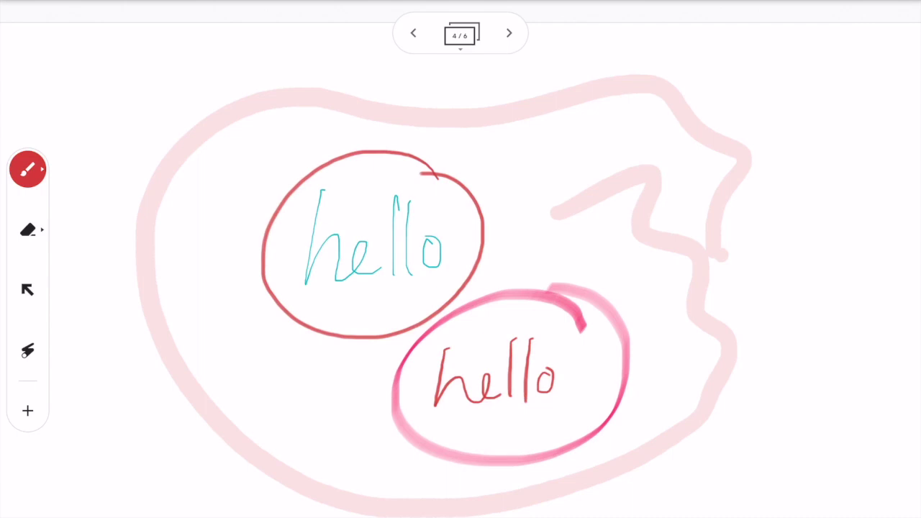
# Erase the cyan hello, its red circle and part of the pink loop.
pyautogui.press('e')
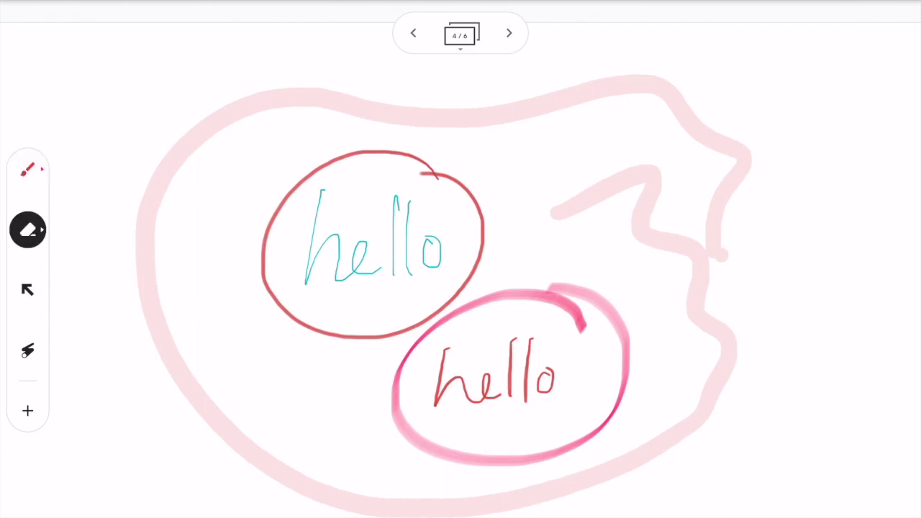
pyautogui.moveTo(143, 227)
pyautogui.mouseDown()
pyautogui.moveTo(229, 387)
pyautogui.moveTo(295, 482)
pyautogui.moveTo(264, 488)
pyautogui.mouseUp()
pyautogui.moveTo(265, 249)
pyautogui.mouseDown()
pyautogui.moveTo(360, 199)
pyautogui.moveTo(350, 243)
pyautogui.moveTo(512, 275)
pyautogui.mouseUp()
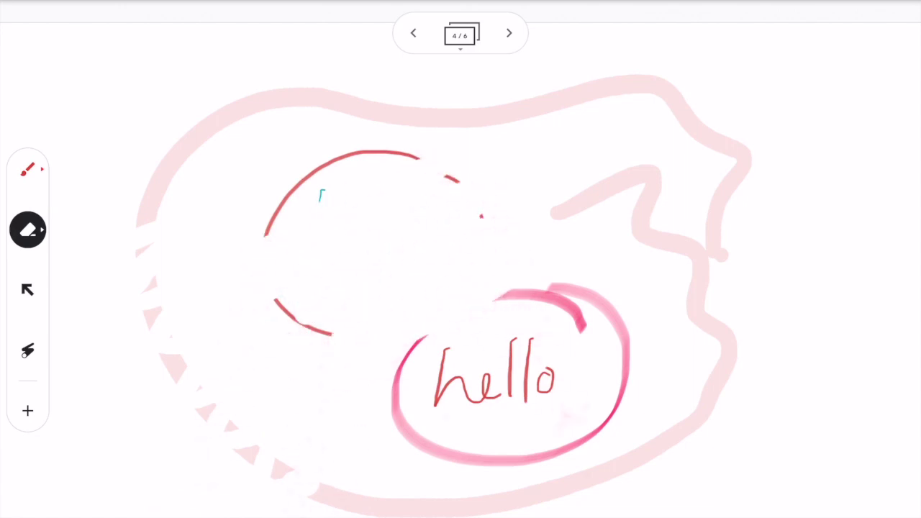
pyautogui.moveTo(302, 209)
pyautogui.mouseDown()
pyautogui.moveTo(386, 161)
pyautogui.moveTo(425, 155)
pyautogui.mouseUp()
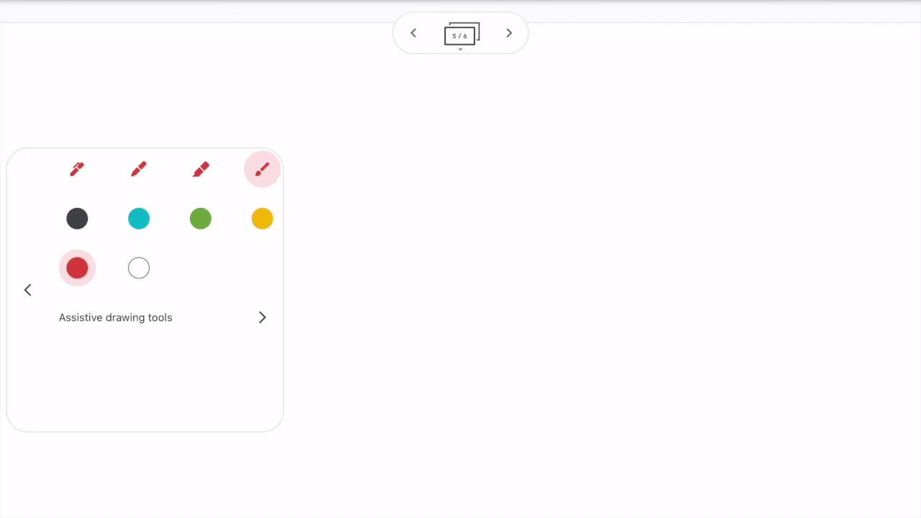
# Use the handwriting-to-text tool to turn a written hello on frame 5 into red typed text.
pyautogui.click(262, 317)
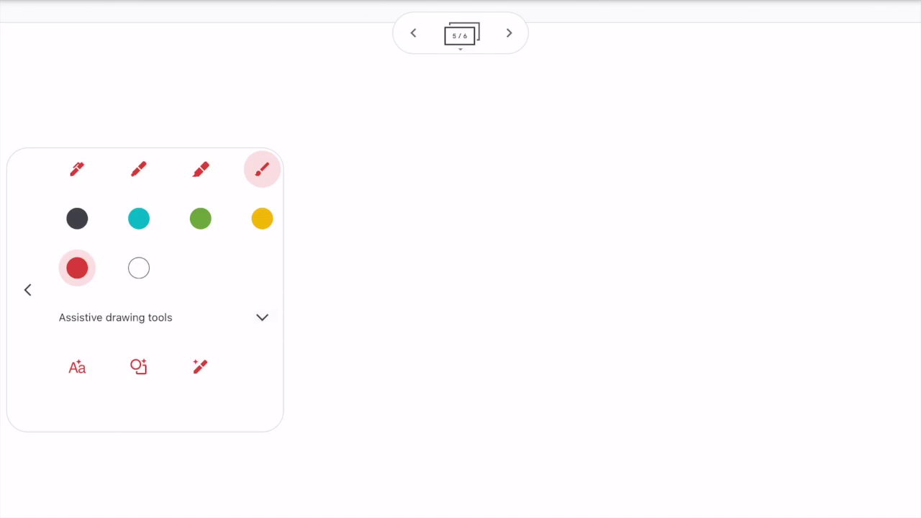
pyautogui.click(77, 367)
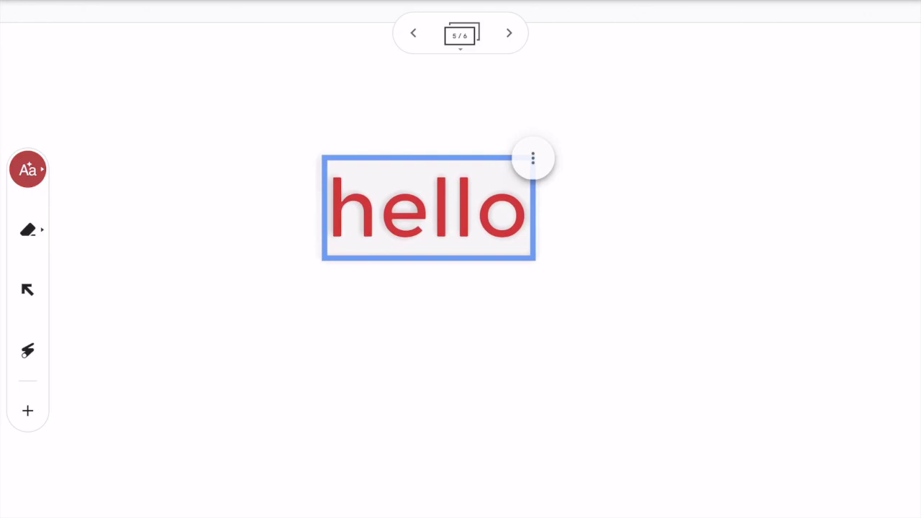
pyautogui.click(138, 367)
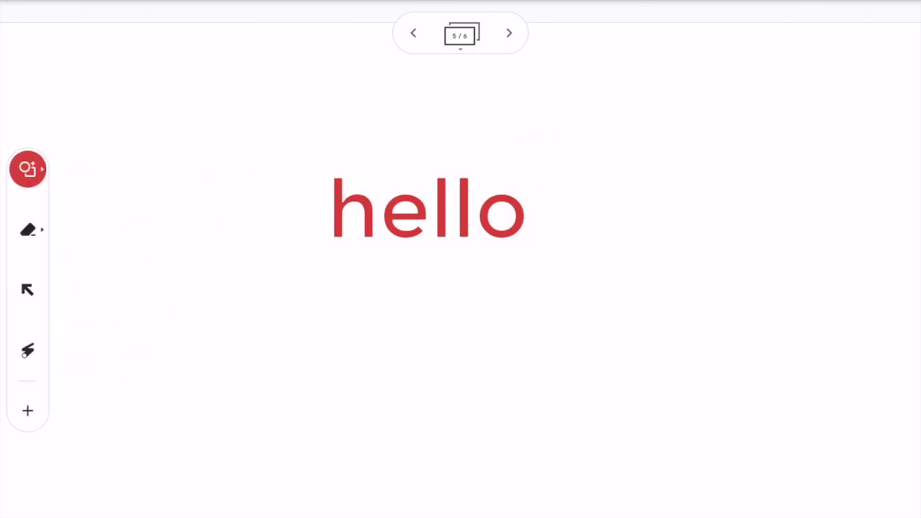
# Sketch a red box, a pink-filled circle and a triangle using shape recognition.
pyautogui.moveTo(564, 311); pyautogui.dragTo(572, 419)
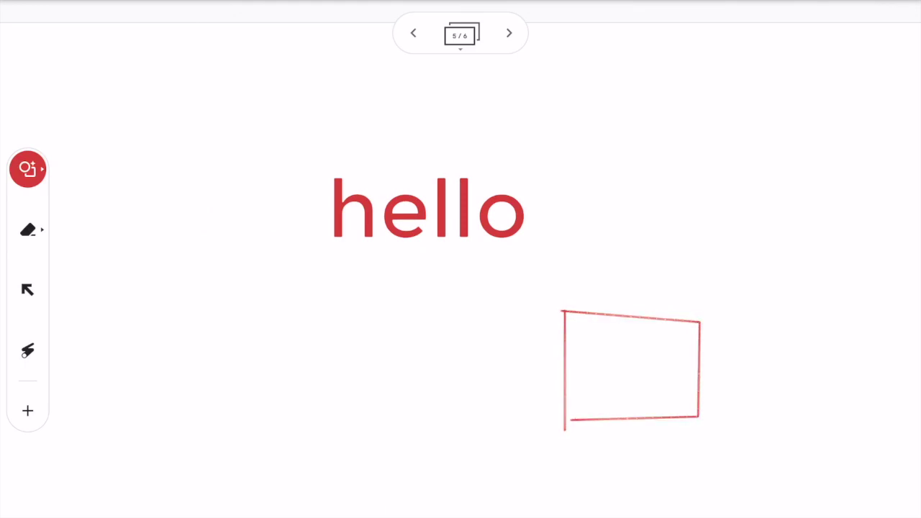
pyautogui.moveTo(335, 314); pyautogui.dragTo(329, 313)
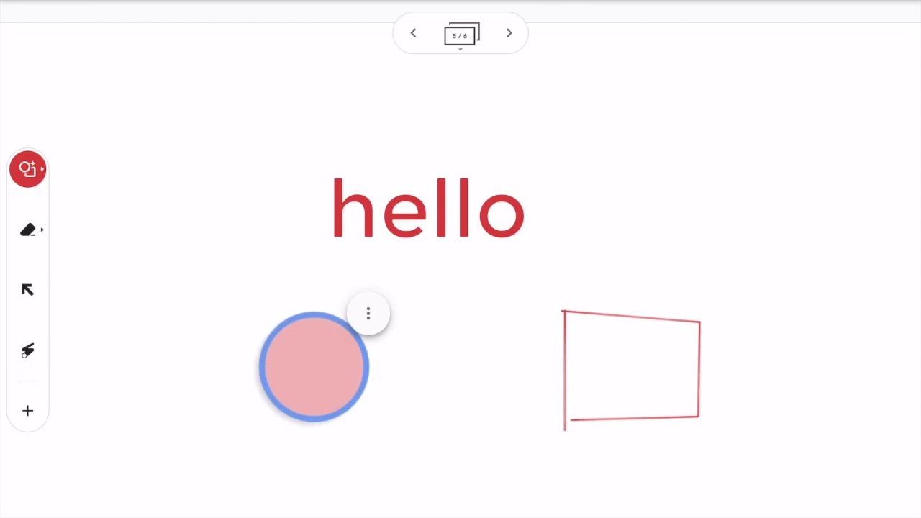
pyautogui.moveTo(98, 314); pyautogui.dragTo(84, 318)
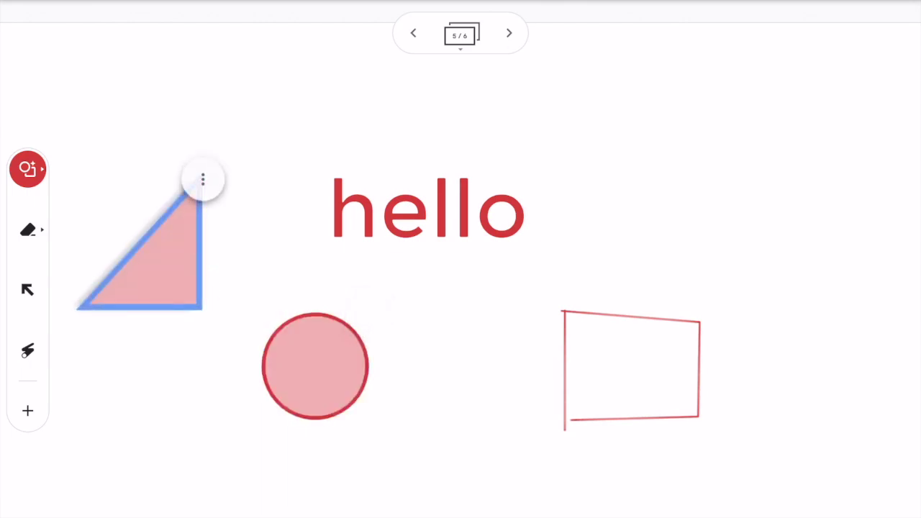
# On frame 6, sketch a smiling face with AutoDraw and accept the clean smiley suggestion.
pyautogui.click(509, 33)
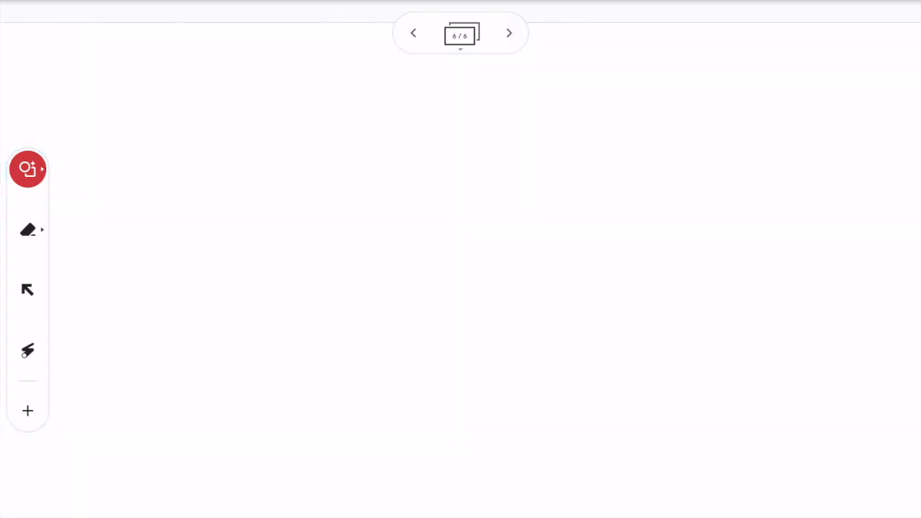
pyautogui.click(27, 169)
pyautogui.click(200, 367)
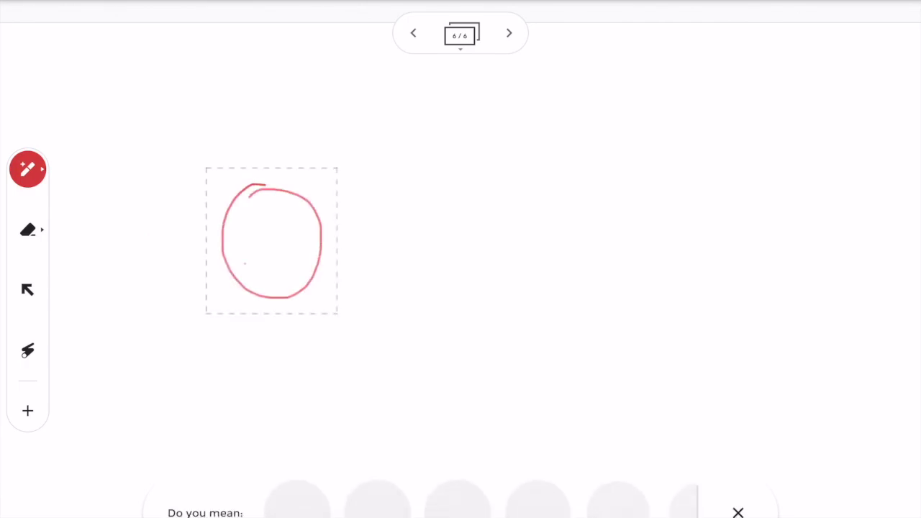
pyautogui.moveTo(244, 263); pyautogui.dragTo(294, 242)
pyautogui.click(258, 231)
pyautogui.click(280, 218)
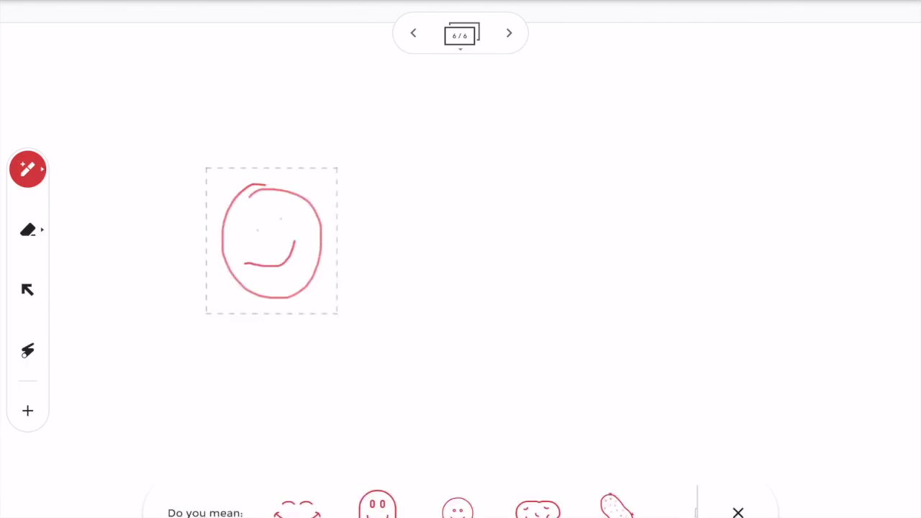
pyautogui.click(377, 504)
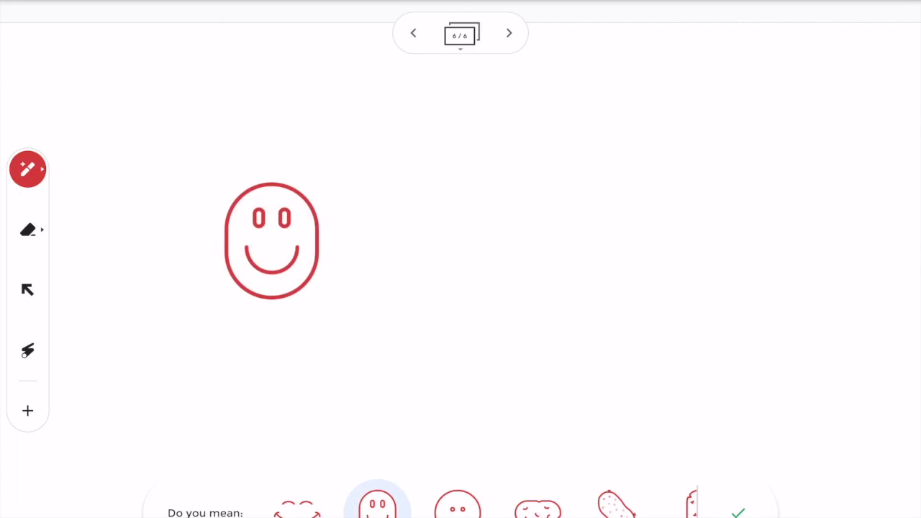
# Sketch a cat head with ears and mouth and replace it with the cat-face suggestion.
pyautogui.moveTo(586, 184)
pyautogui.mouseDown()
pyautogui.moveTo(547, 293)
pyautogui.moveTo(585, 183)
pyautogui.mouseUp()
pyautogui.moveTo(529, 196)
pyautogui.mouseDown()
pyautogui.moveTo(516, 178)
pyautogui.moveTo(554, 189)
pyautogui.mouseUp()
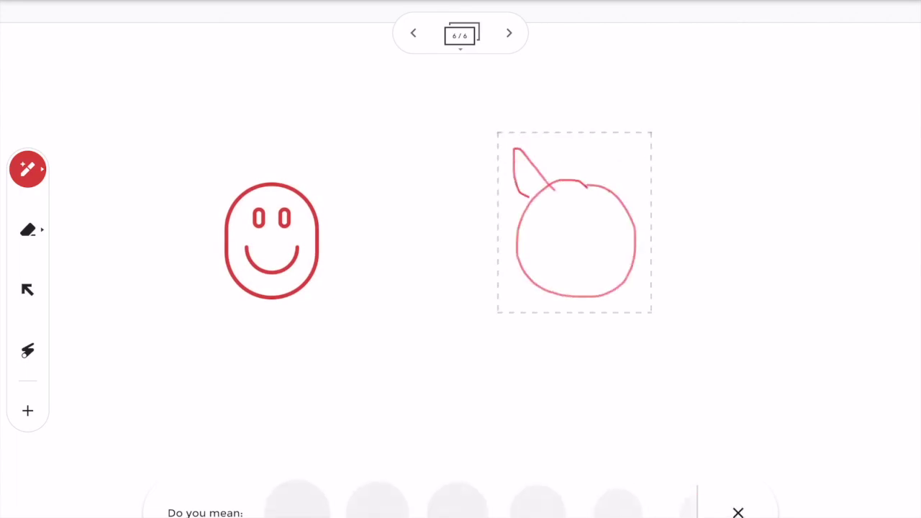
pyautogui.moveTo(611, 190); pyautogui.dragTo(631, 213)
pyautogui.moveTo(561, 257); pyautogui.dragTo(598, 254)
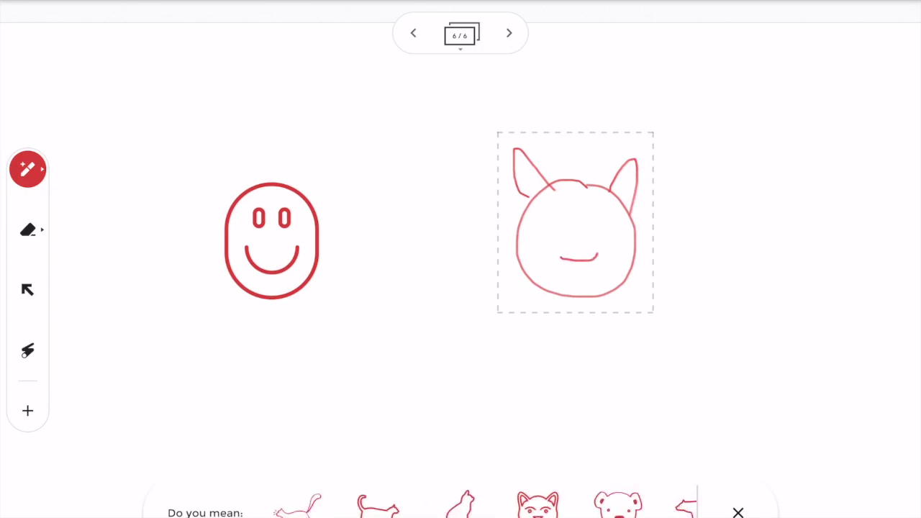
pyautogui.click(537, 504)
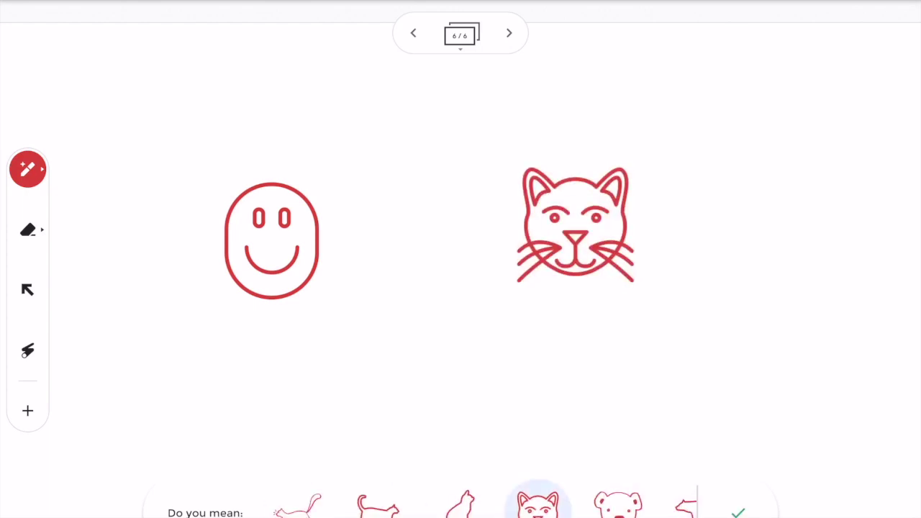
pyautogui.click(796, 321)
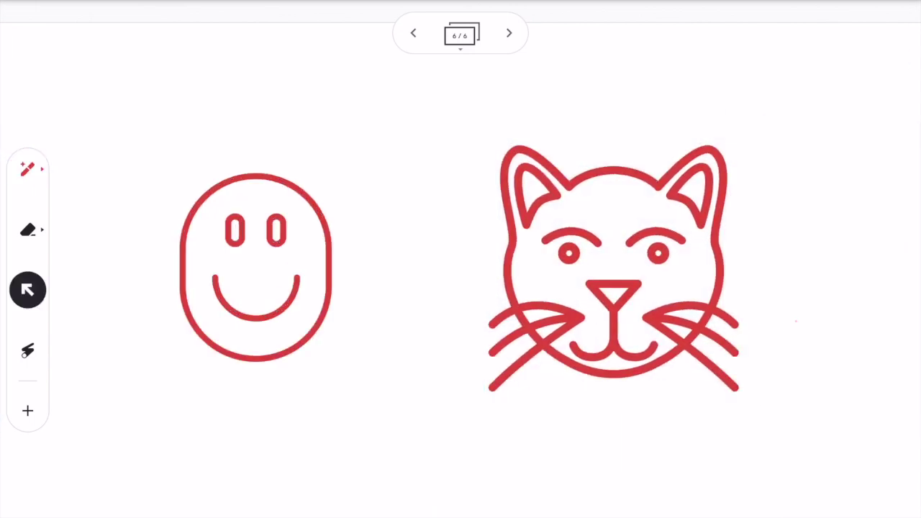
# Select the smiley face and delete it, leaving only the cat.
pyautogui.moveTo(281, 140)
pyautogui.mouseDown()
pyautogui.moveTo(185, 154)
pyautogui.moveTo(269, 403)
pyautogui.moveTo(359, 160)
pyautogui.moveTo(232, 129)
pyautogui.mouseUp()
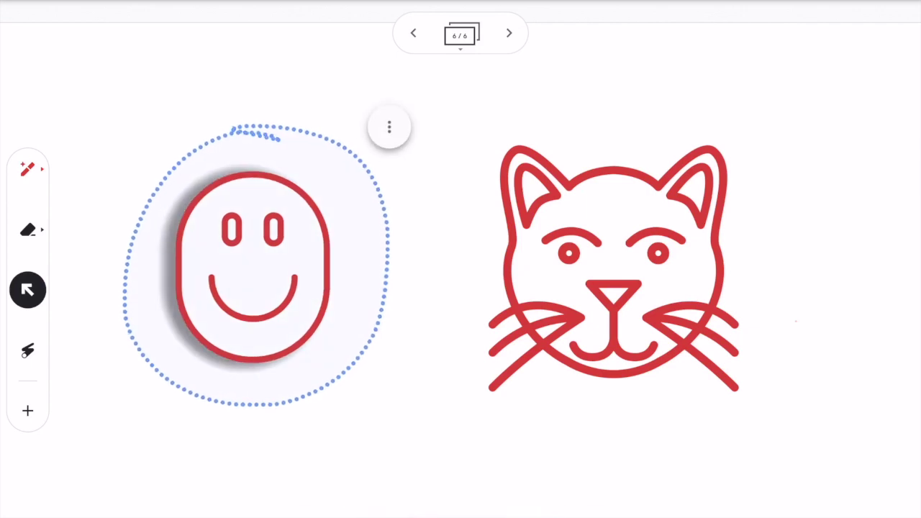
pyautogui.click(390, 126)
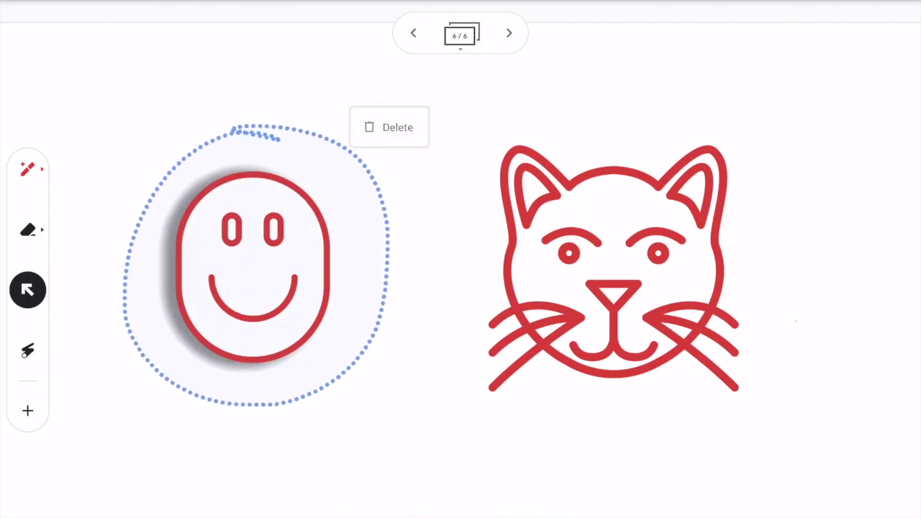
pyautogui.click(394, 126)
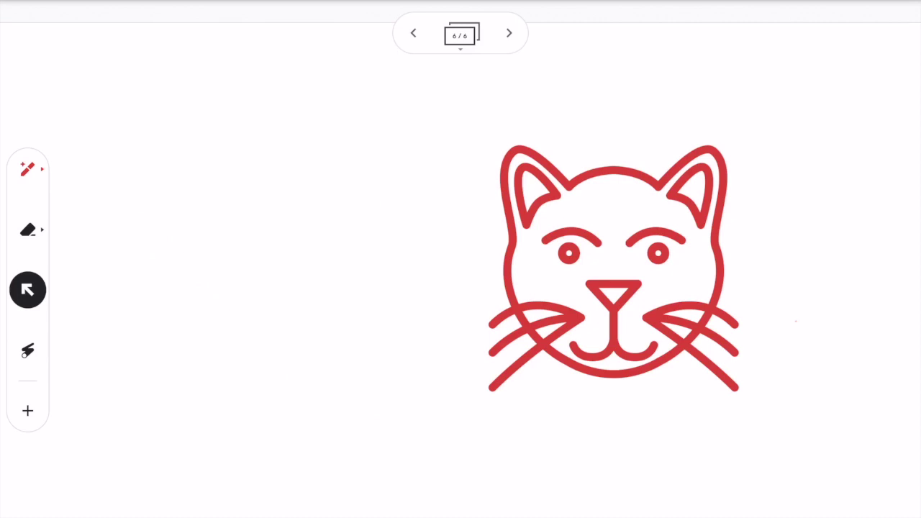
# Circle the triangle and the round shape with laser pointer trails.
pyautogui.moveTo(200, 139); pyautogui.dragTo(224, 134)
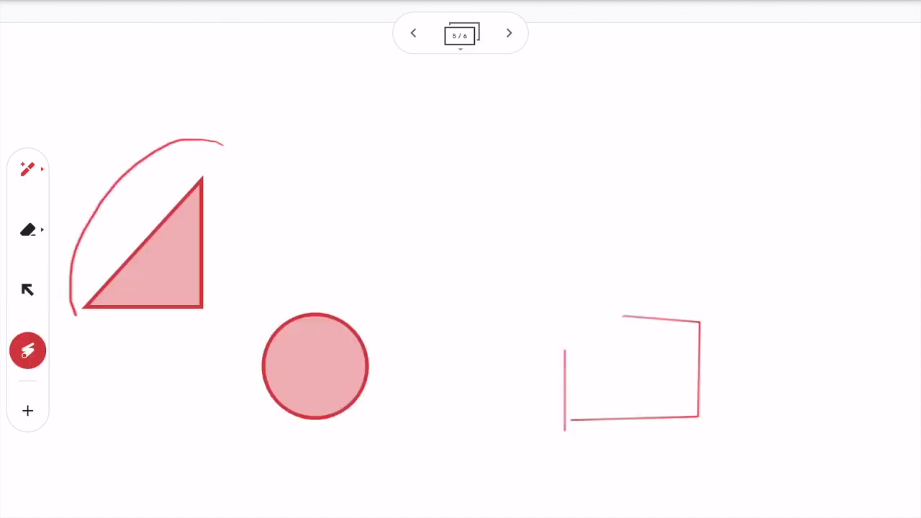
pyautogui.moveTo(362, 291)
pyautogui.mouseDown()
pyautogui.moveTo(319, 282)
pyautogui.moveTo(257, 421)
pyautogui.moveTo(397, 329)
pyautogui.moveTo(341, 286)
pyautogui.mouseUp()
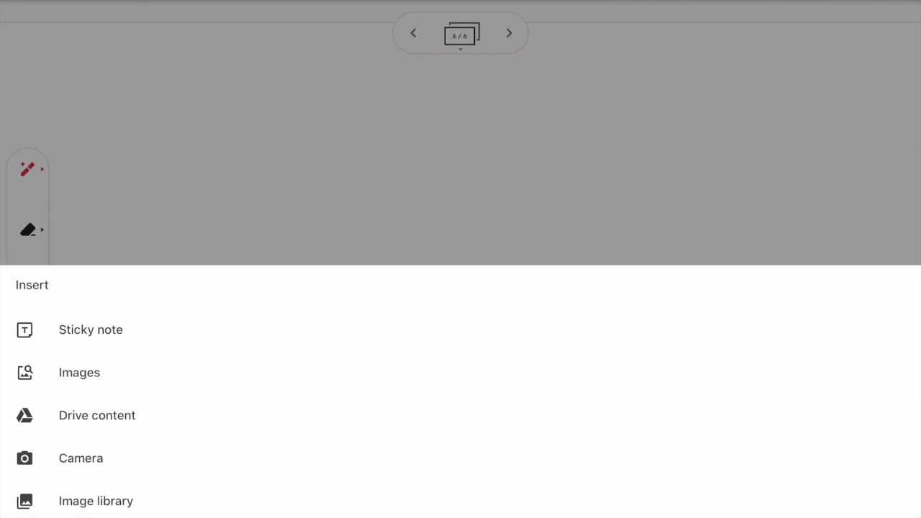
# Add a yellow sticky note reading 'Audio Devices' and move it to the upper left.
pyautogui.click(90, 330)
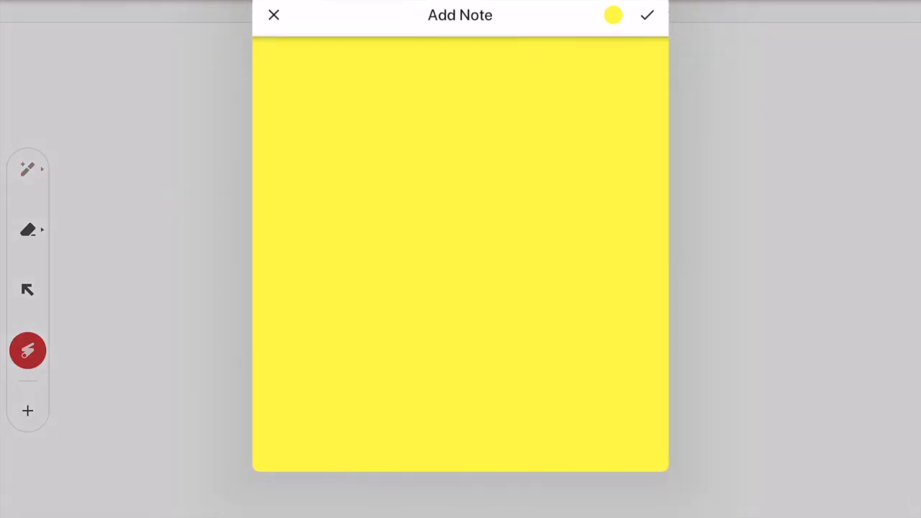
pyautogui.write('Audio Devices')
pyautogui.click(613, 14)
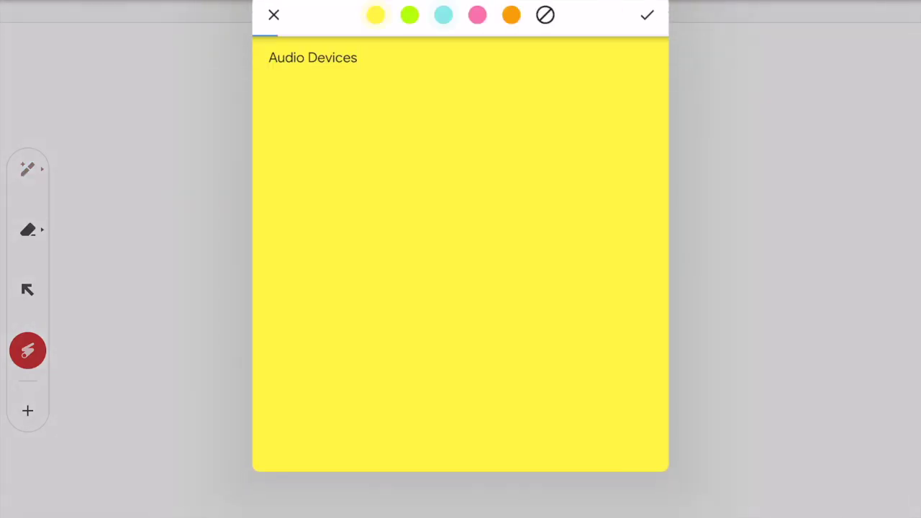
pyautogui.click(442, 15)
pyautogui.click(613, 15)
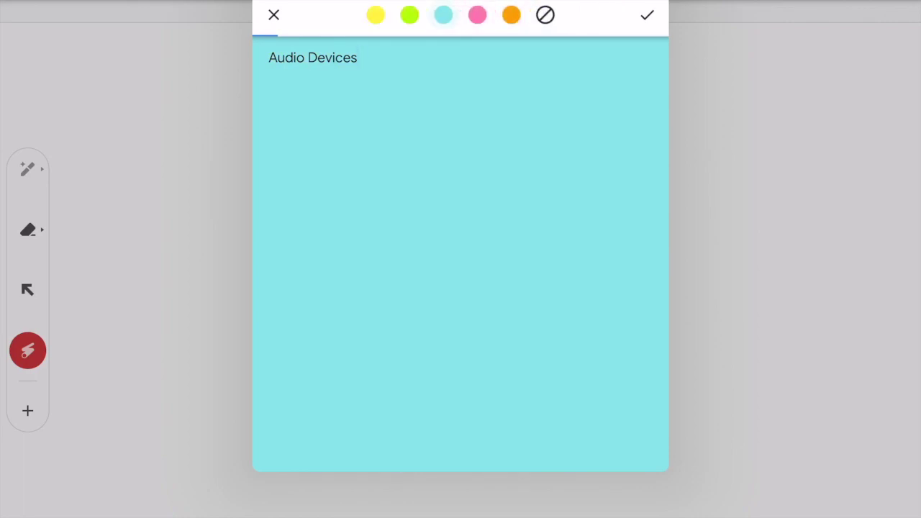
pyautogui.click(477, 14)
pyautogui.click(647, 15)
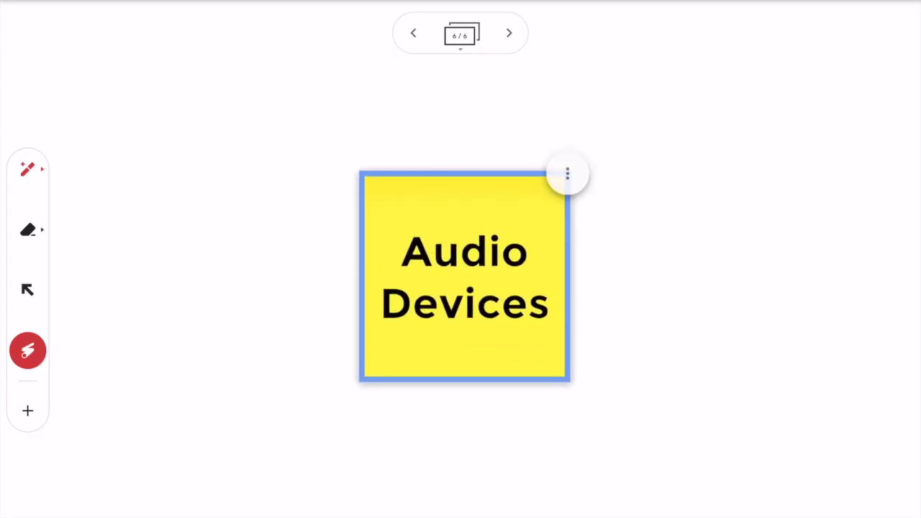
pyautogui.moveTo(462, 280); pyautogui.dragTo(188, 147)
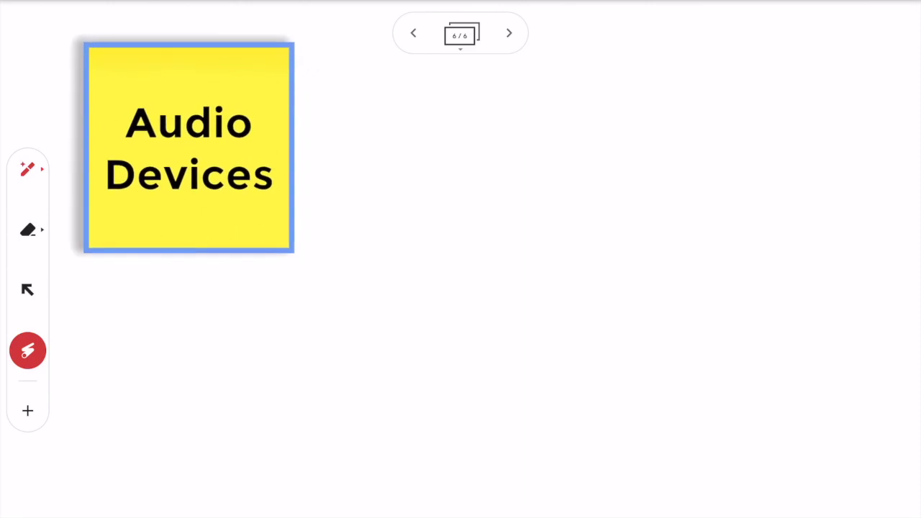
# Search images for a speaker and place the wooden speaker picture at the board's right.
pyautogui.click(27, 410)
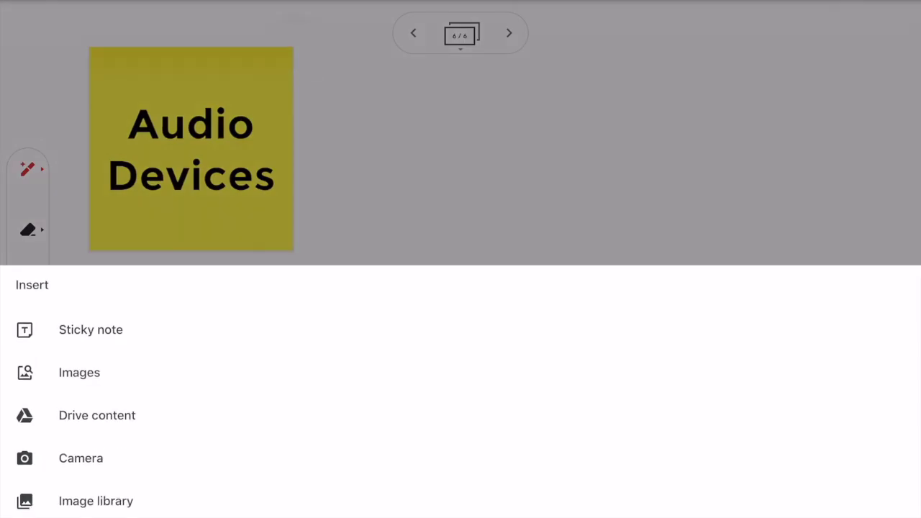
pyautogui.click(79, 372)
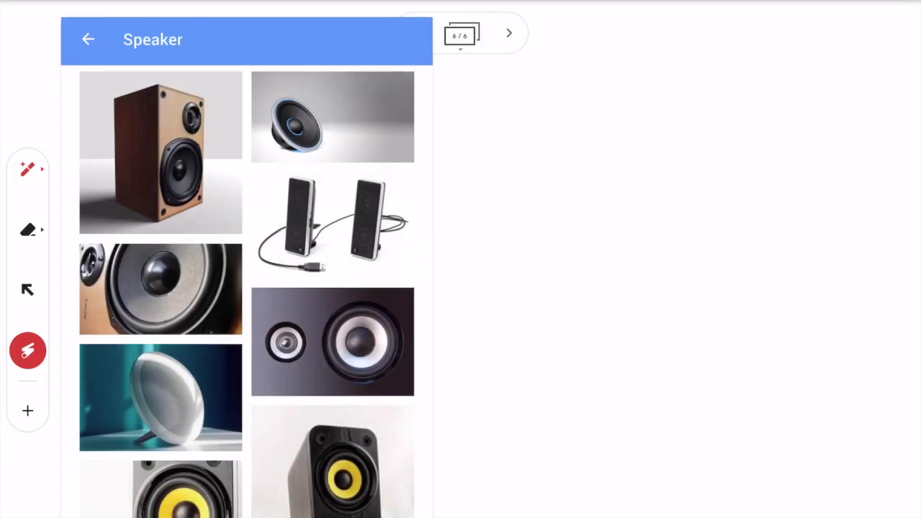
pyautogui.moveTo(160, 152); pyautogui.dragTo(667, 173)
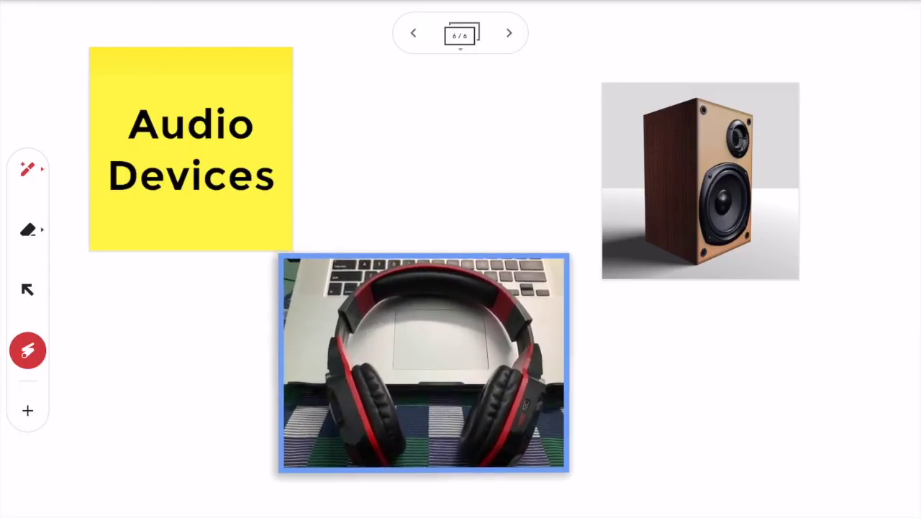
# Open the insert options menu from the left toolbar.
pyautogui.click(27, 410)
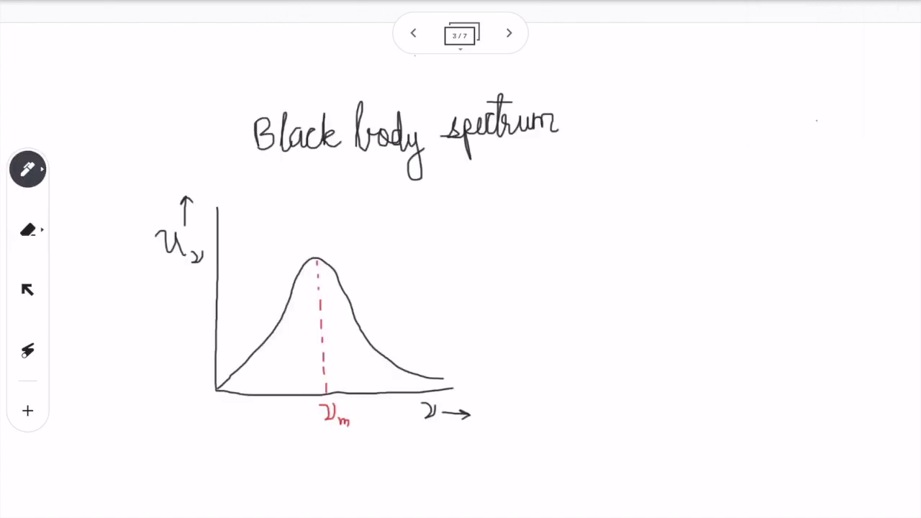
# Give frame 3 a grey grid background from the frame strip.
pyautogui.click(461, 34)
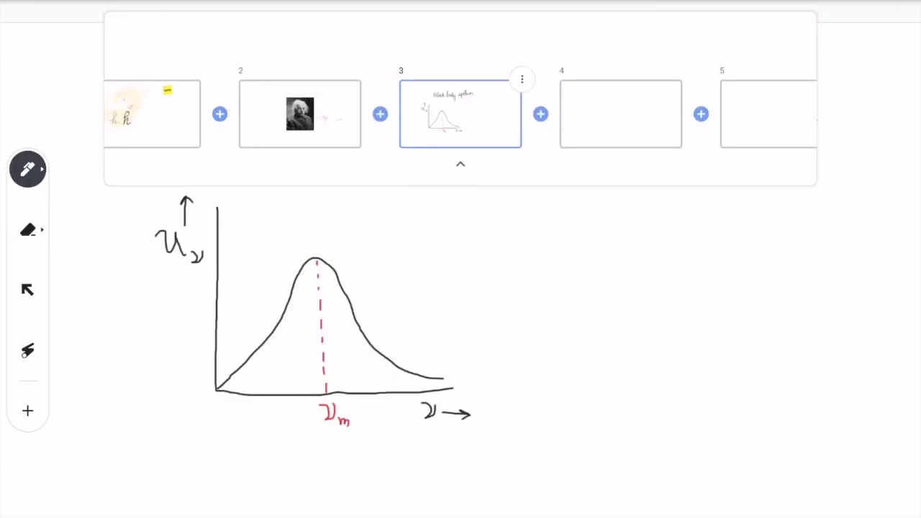
pyautogui.click(522, 79)
pyautogui.click(471, 144)
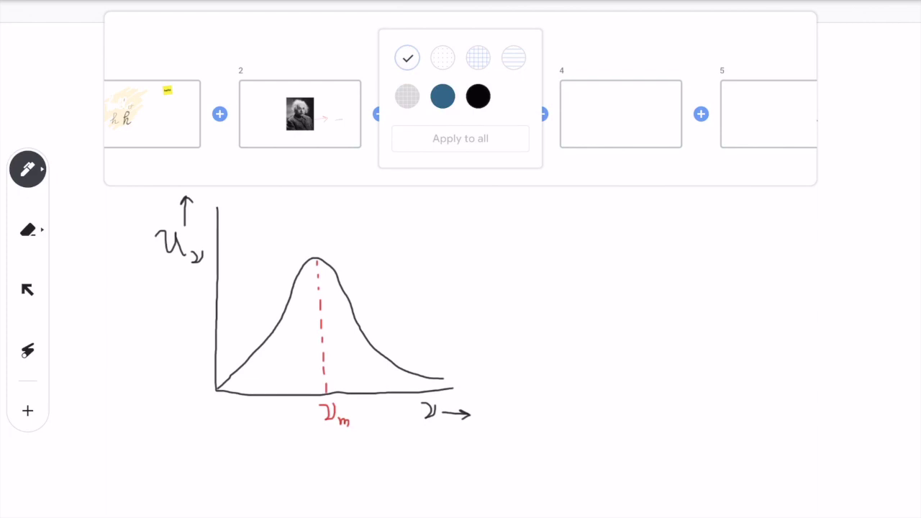
pyautogui.click(407, 95)
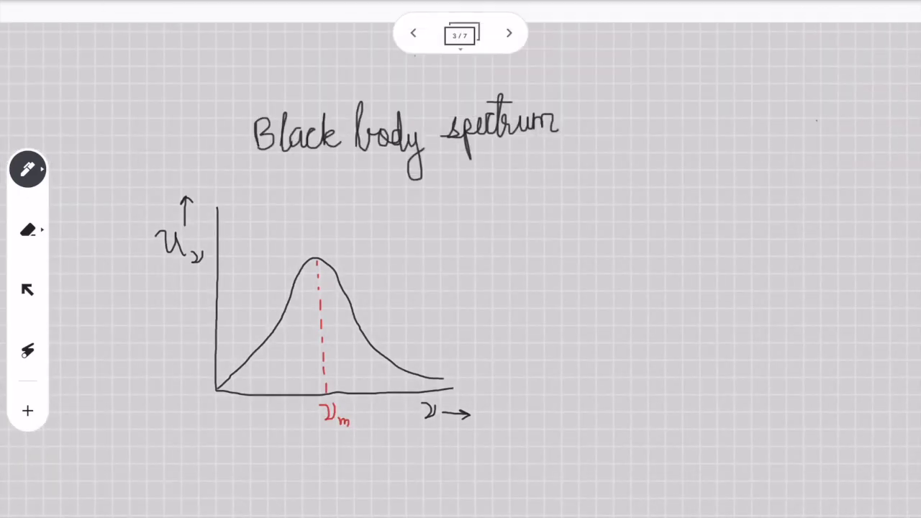
# Try white dots, blue grid and ruled-line backgrounds on frame 3, then settle on solid dark blue.
pyautogui.click(461, 34)
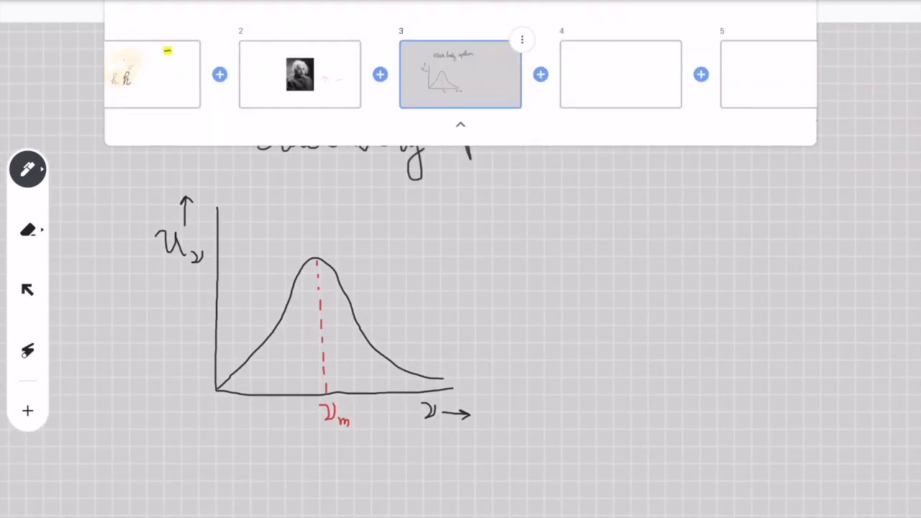
pyautogui.click(521, 77)
pyautogui.click(475, 144)
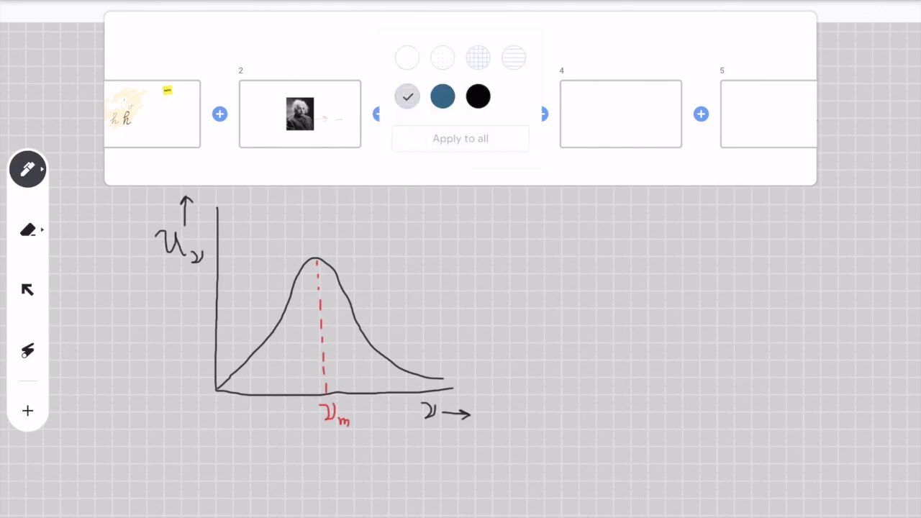
pyautogui.click(442, 57)
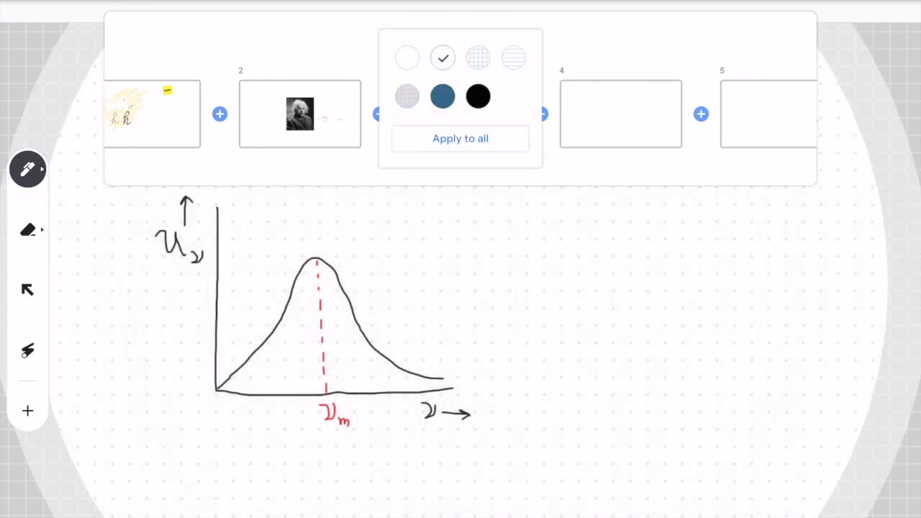
pyautogui.click(478, 58)
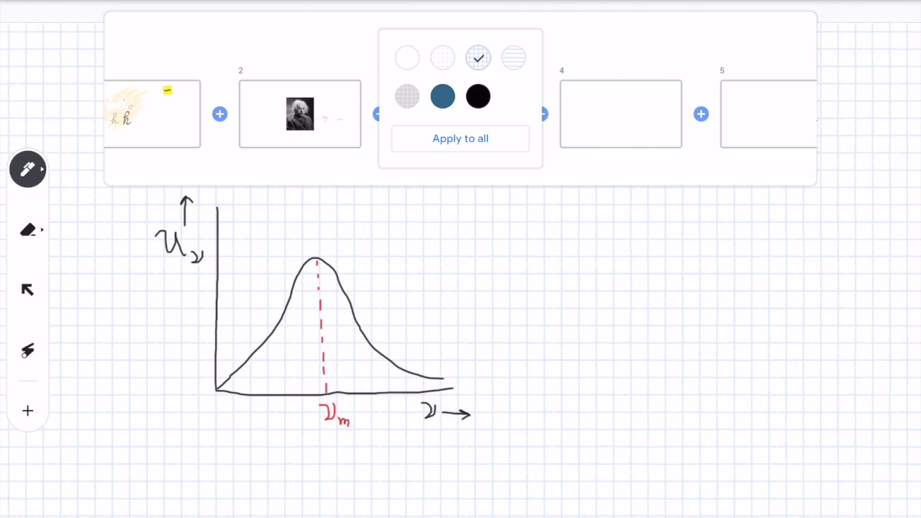
pyautogui.click(514, 58)
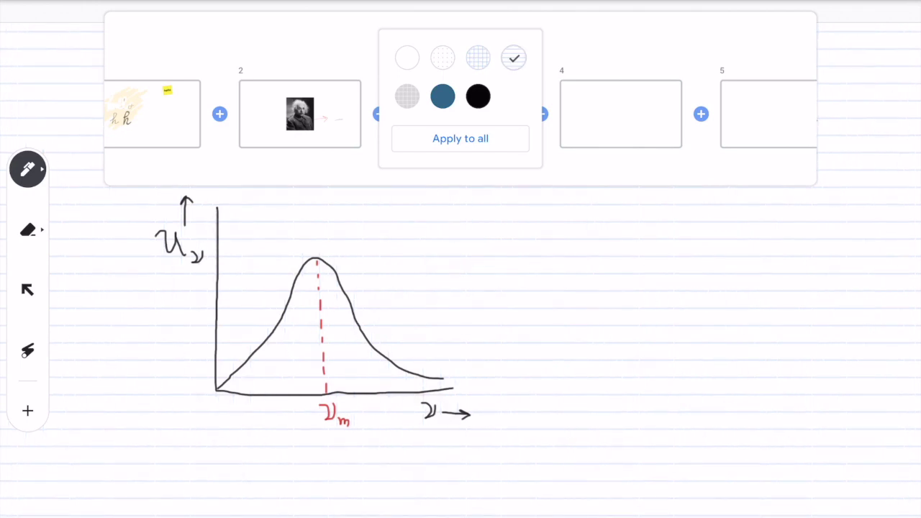
pyautogui.click(443, 96)
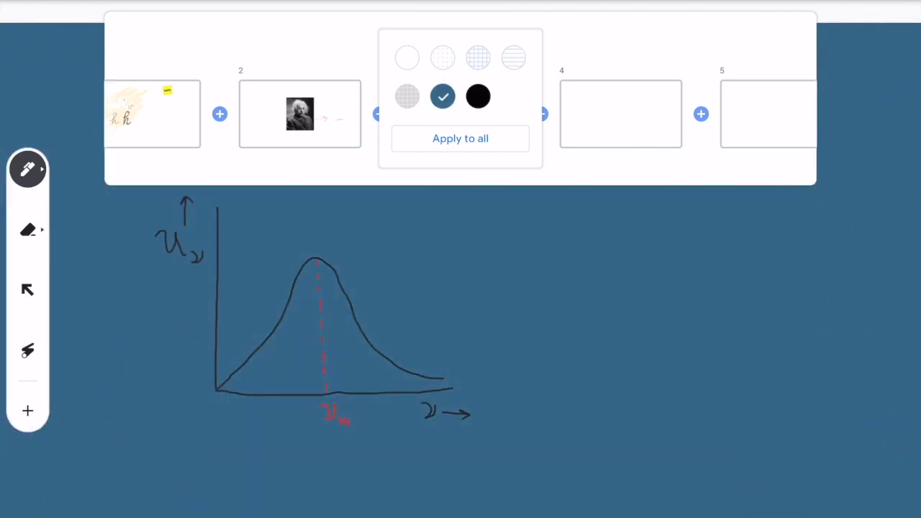
pyautogui.press('Escape')
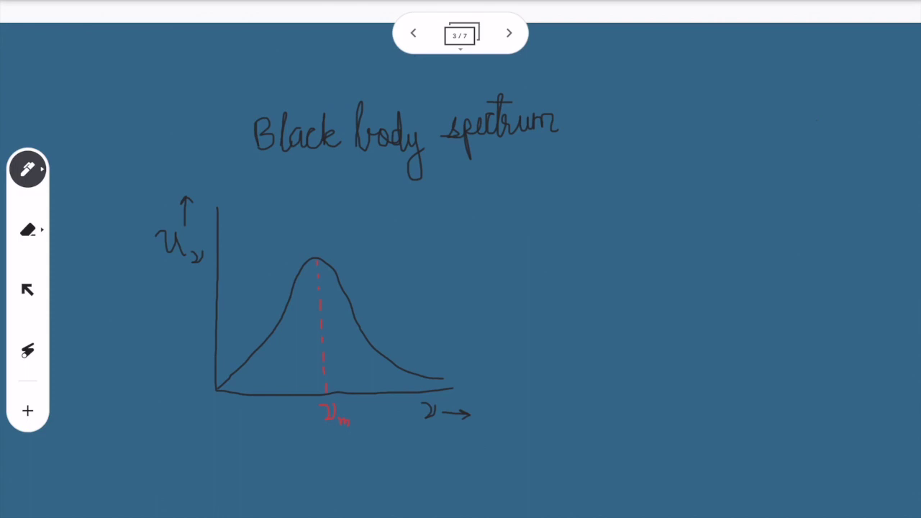